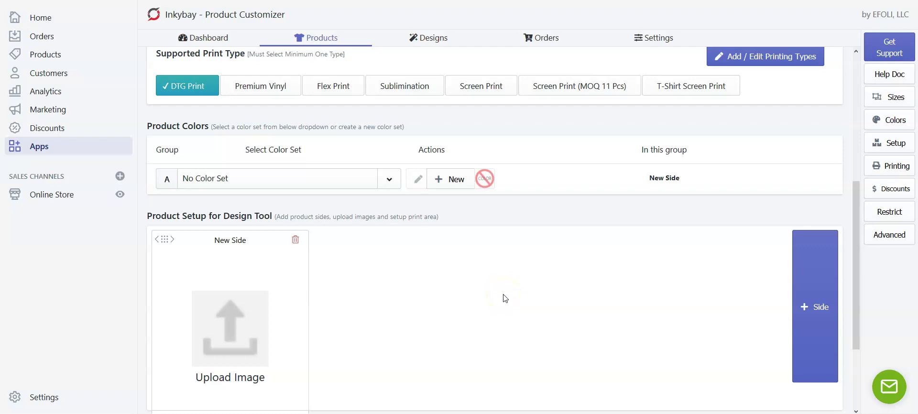
left_click(419, 252)
left_click(301, 42)
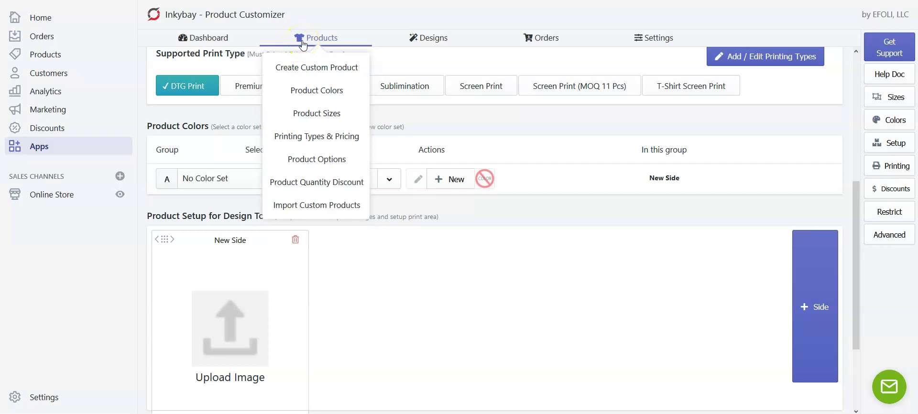
left_click(315, 71)
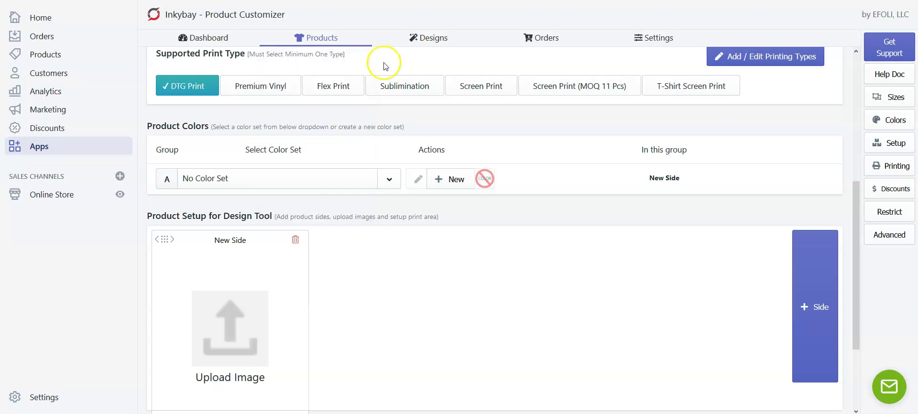
scroll(552, 196, "up", 5)
scroll(554, 199, "down", 5)
scroll(552, 194, "down", 1)
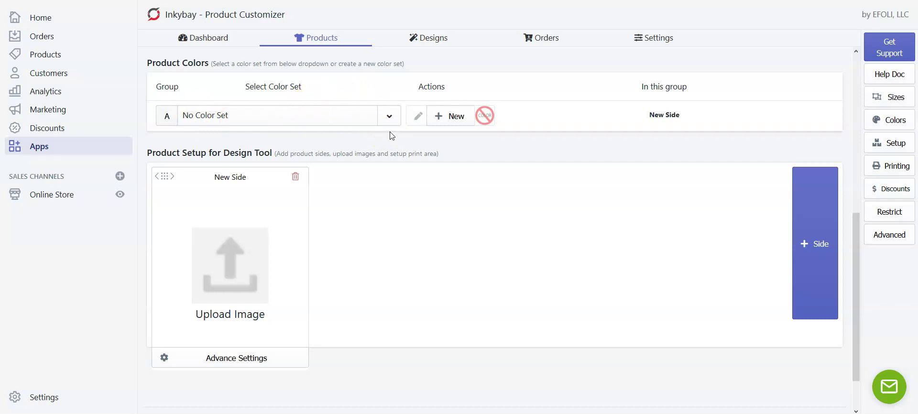
Look through the existing color sets offered for product color group A without choosing one
left_click(389, 116)
left_click(388, 116)
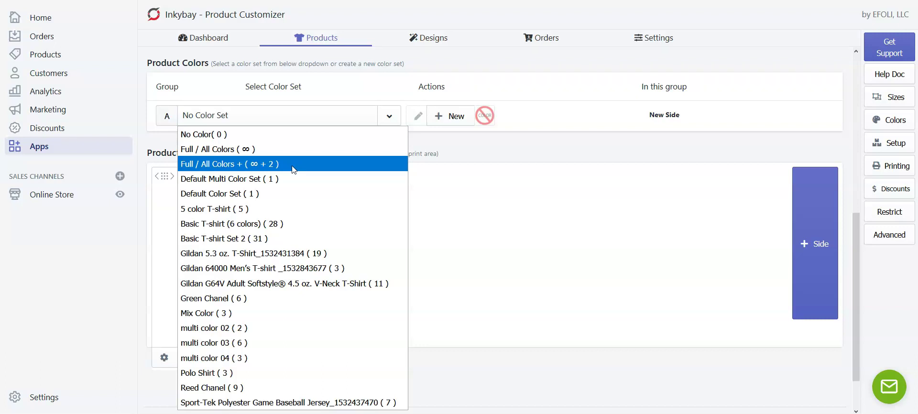
left_click(289, 161)
left_click(473, 139)
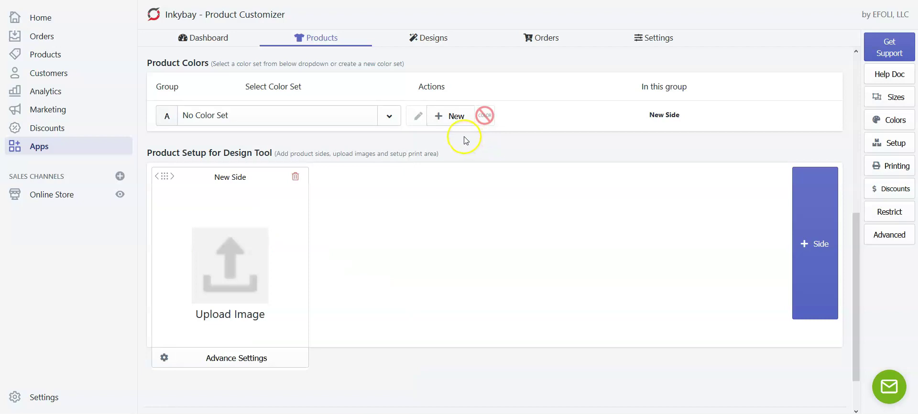
Create a new product color set named "T-Shirt Color (5)"
left_click(449, 117)
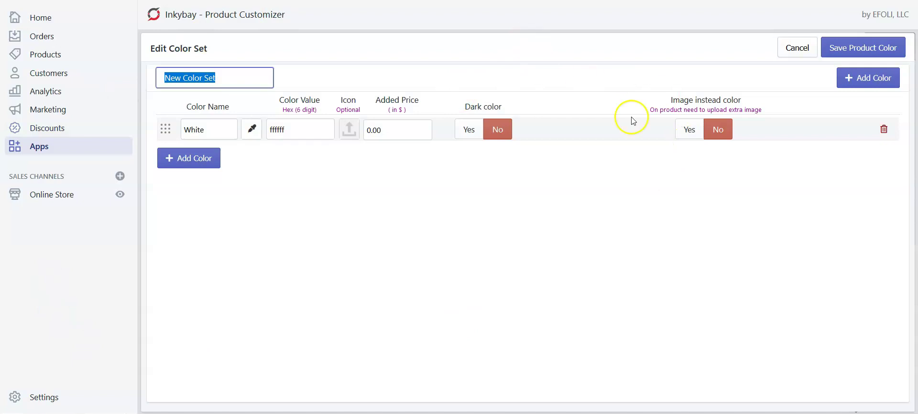
left_click(237, 77)
key("ctrl+a")
left_click(246, 75)
key("ctrl+a")
type("T-Shir")
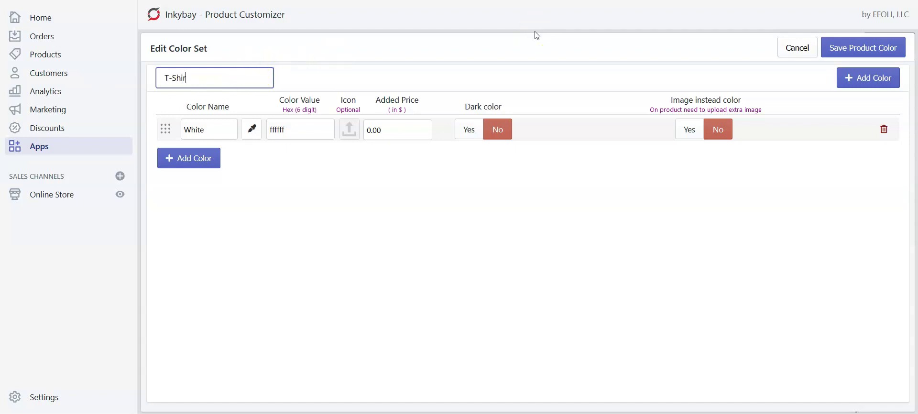
type("t Color (5)")
left_click(622, 247)
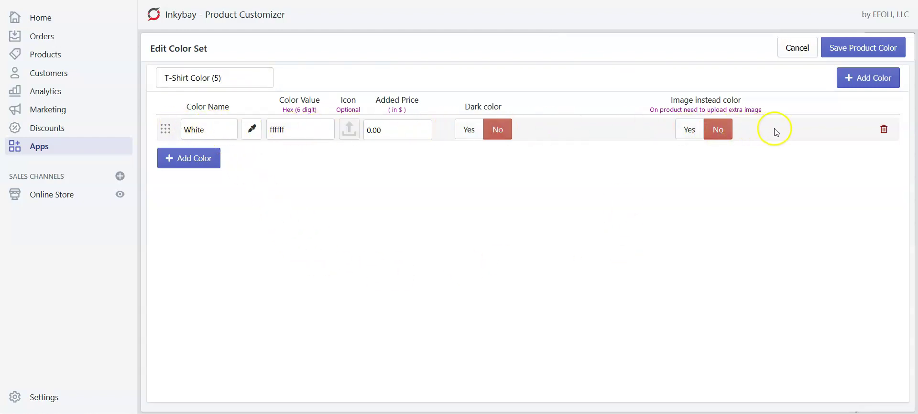
left_click(875, 140)
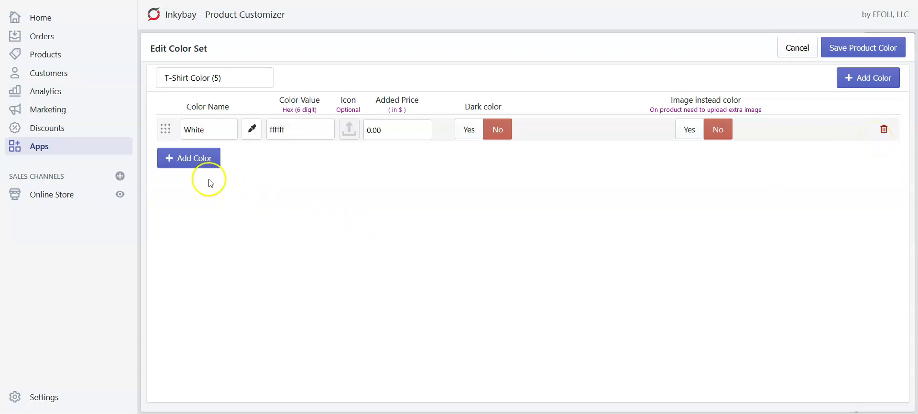
Add a second color to the set and choose Light Gray from the Grey Colors palette
left_click(183, 165)
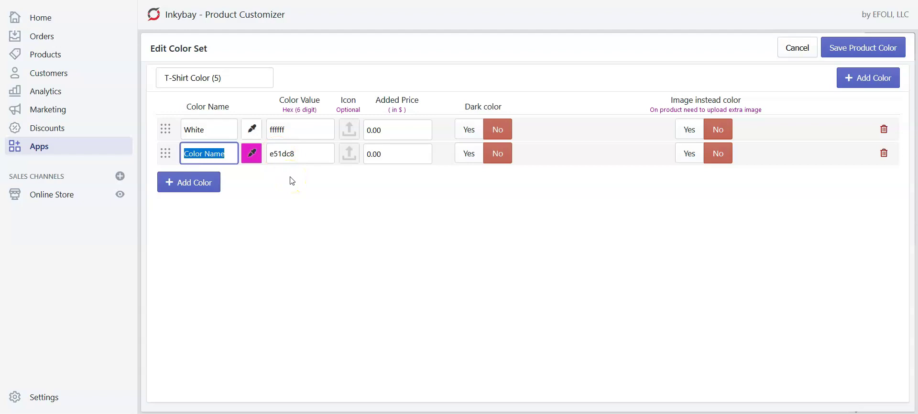
left_click(252, 153)
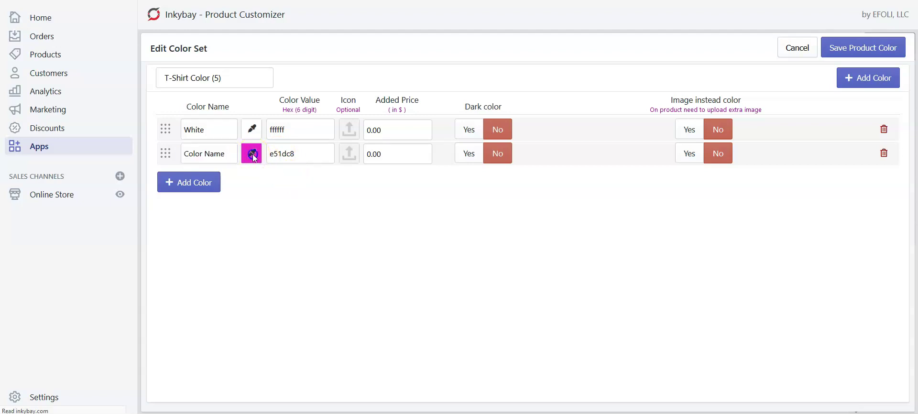
scroll(687, 268, "down", 3)
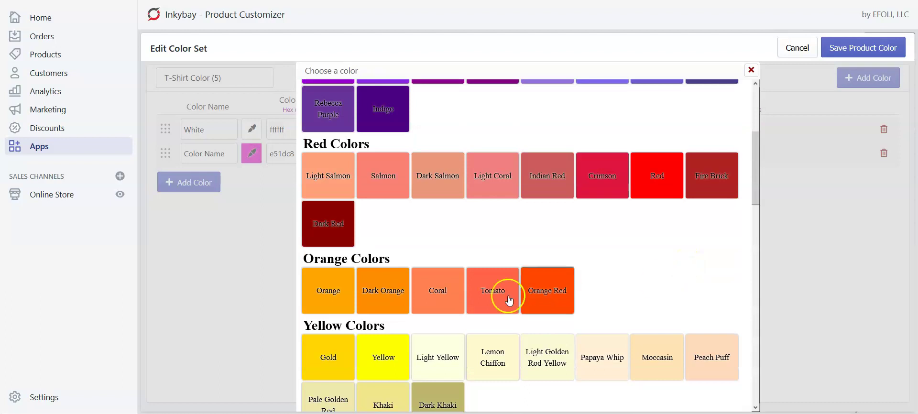
scroll(642, 217, "down", 20)
left_click(751, 69)
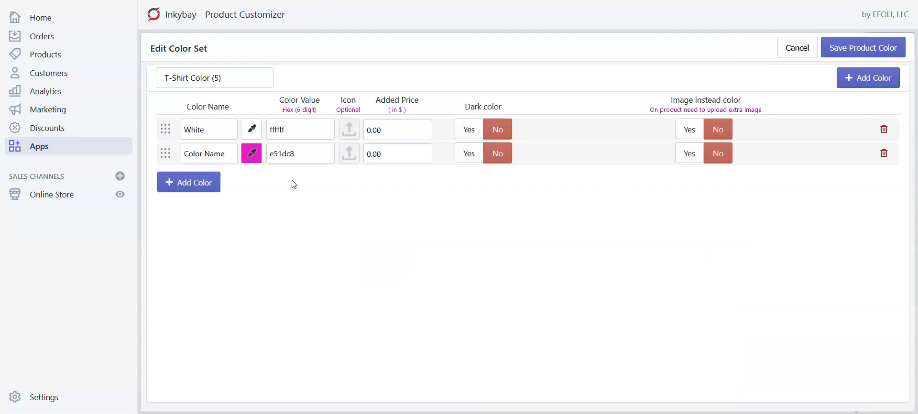
left_click(252, 153)
scroll(449, 157, "down", 3)
scroll(454, 157, "down", 6)
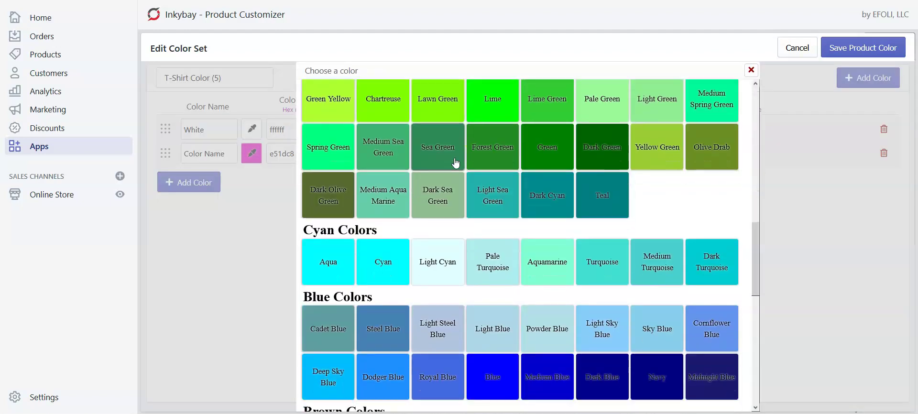
scroll(513, 117, "down", 15)
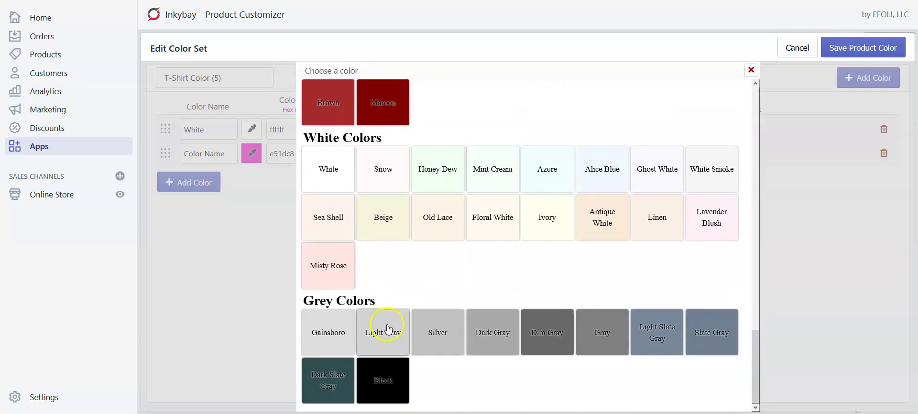
left_click(387, 329)
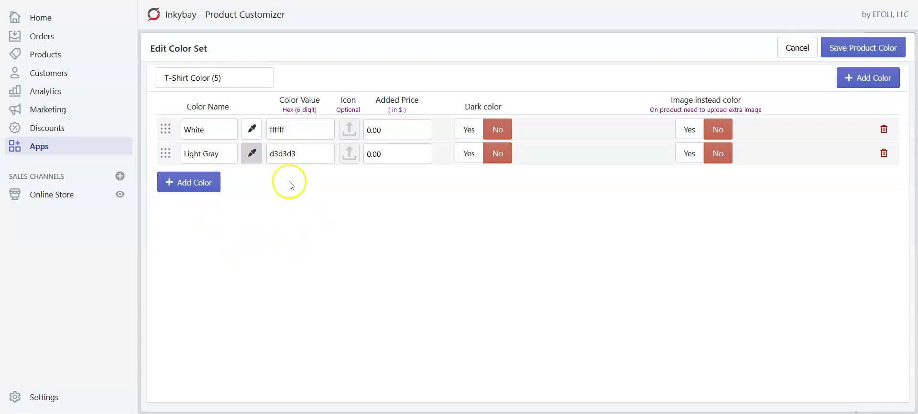
Add a third color to the set and choose Salmon from the Red Colors palette
left_click(189, 186)
left_click(250, 185)
scroll(412, 189, "down", 4)
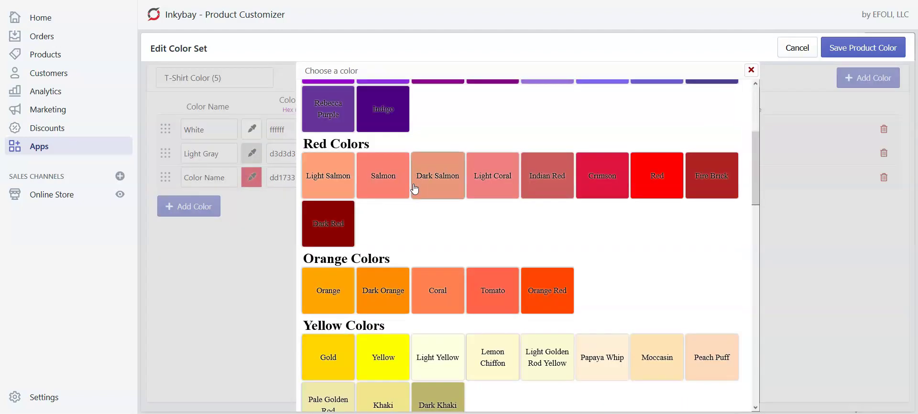
left_click(375, 187)
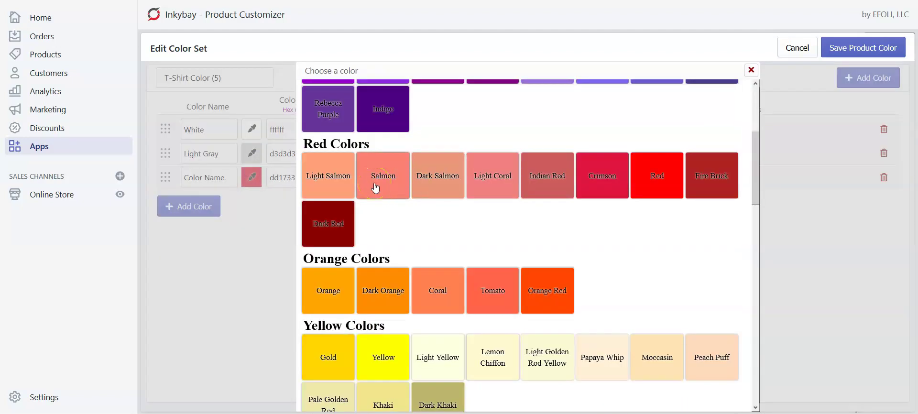
left_click(376, 188)
Add a fourth color to the set and choose Spring Green from the Green Colors palette
left_click(204, 205)
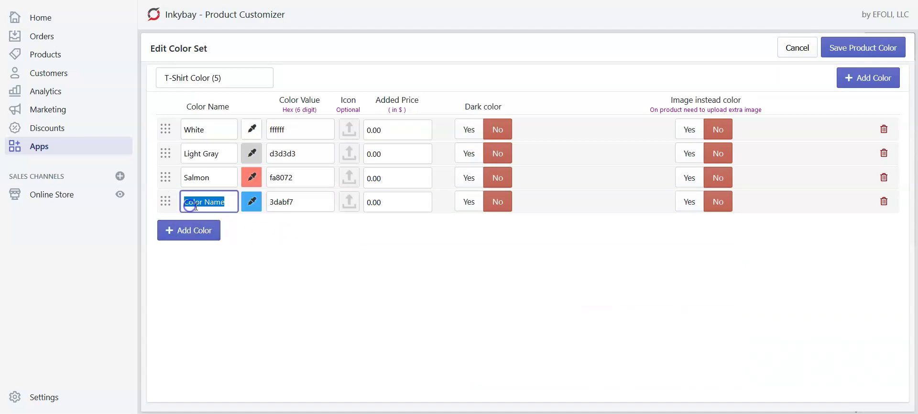
left_click(232, 199)
left_click(251, 202)
scroll(446, 191, "down", 5)
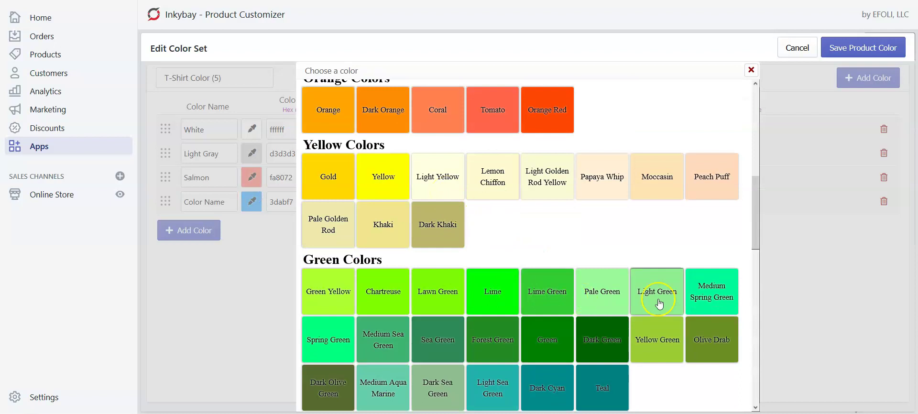
left_click(323, 336)
Add a fifth color row and open the navy image from the Tshirt folder in Photoshop
left_click(181, 230)
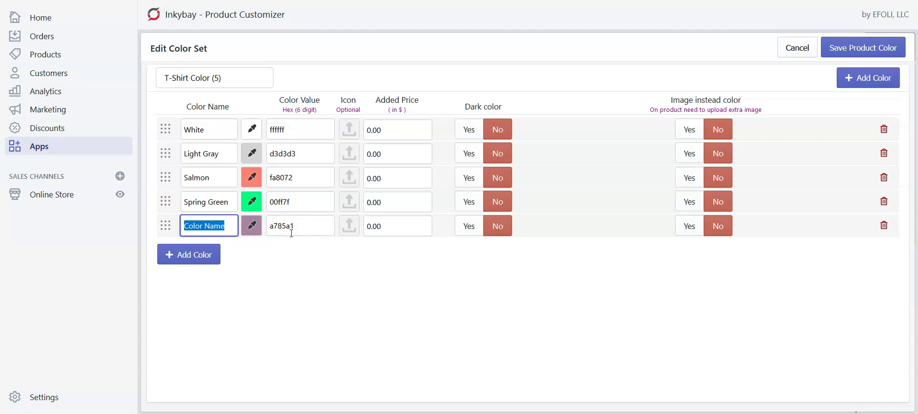
left_click(294, 303)
key("alt+Tab")
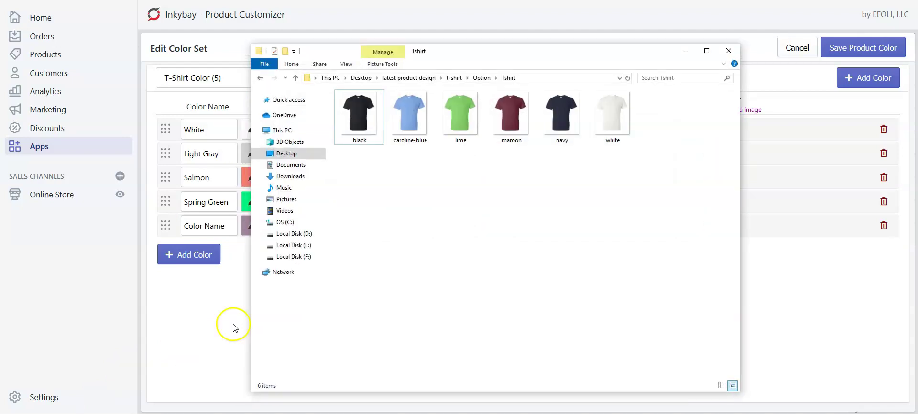
left_click(560, 134)
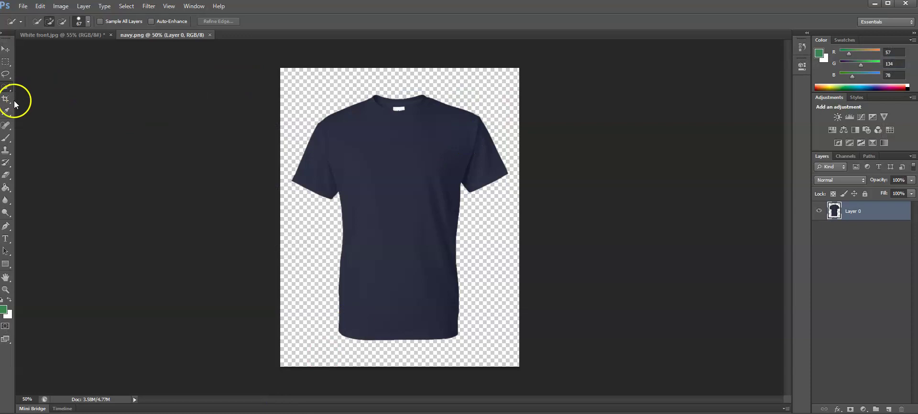
Sample the navy shirt's fabric color with the Eyedropper and copy its hex code from the foreground color picker
left_click(7, 111)
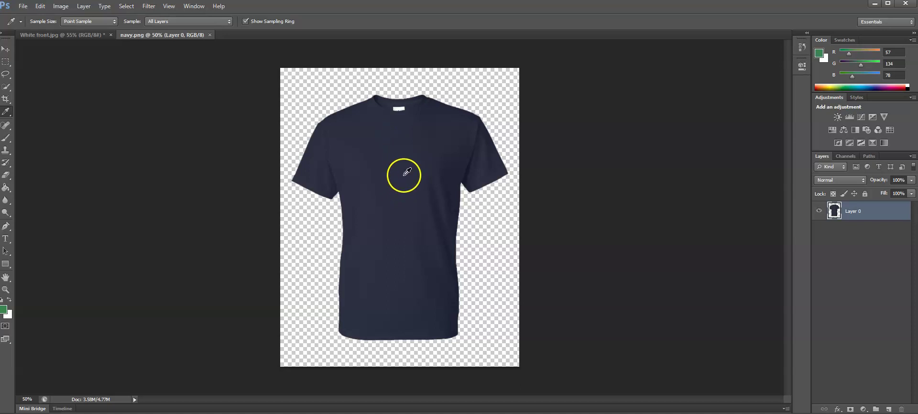
scroll(404, 176, "up", 3, "alt")
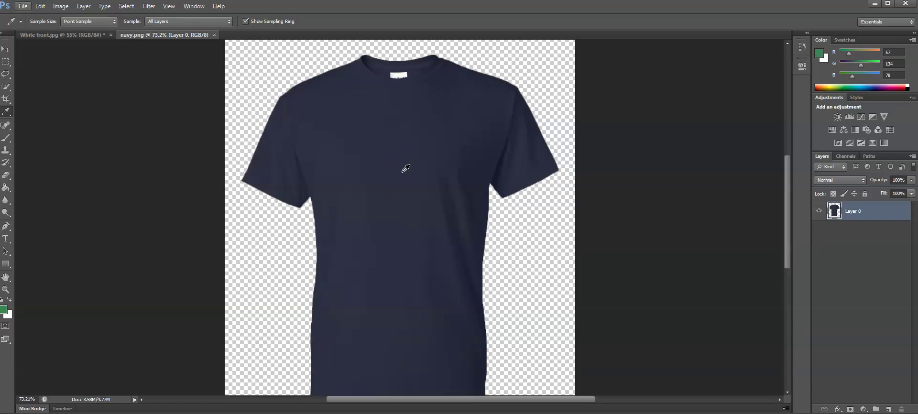
left_click(403, 170)
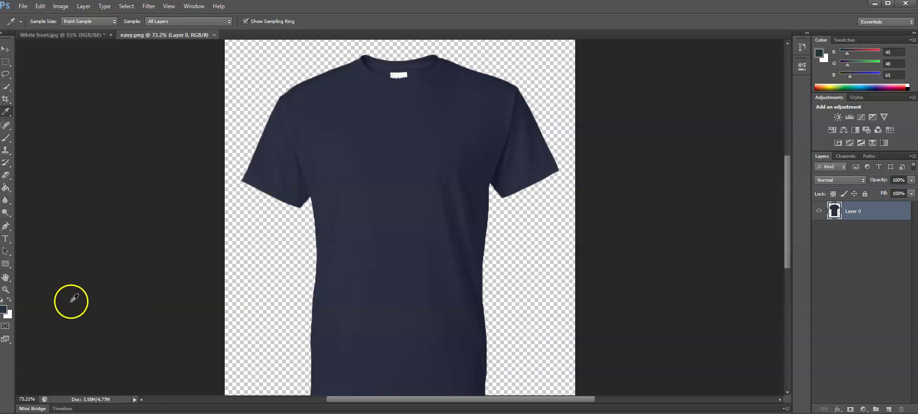
left_click(4, 313)
left_click(711, 193)
double_click(711, 193)
key("ctrl+c")
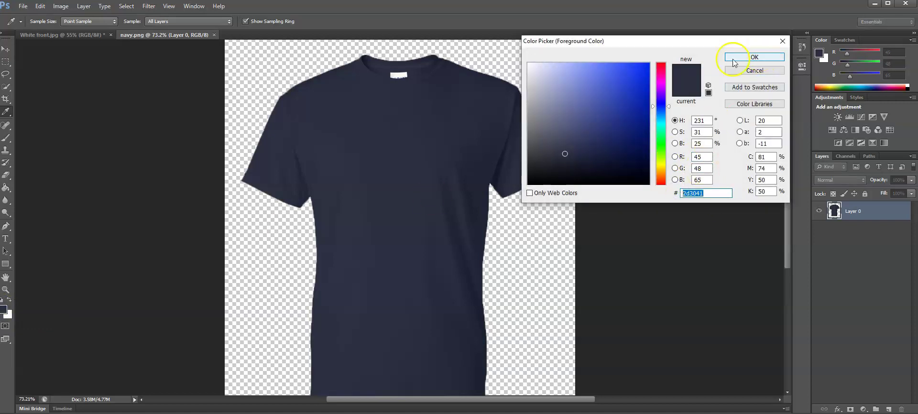
left_click(733, 62)
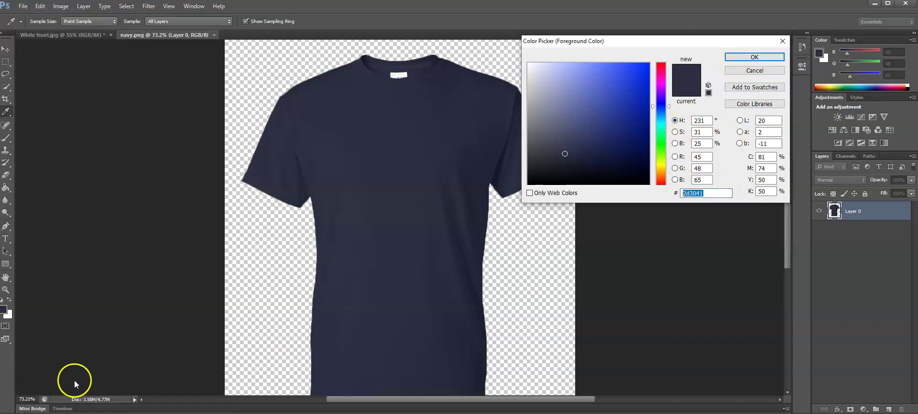
Switch back to the Inkybay color set and give the fifth color the value 2d3041 and the name Navy
left_click(89, 391)
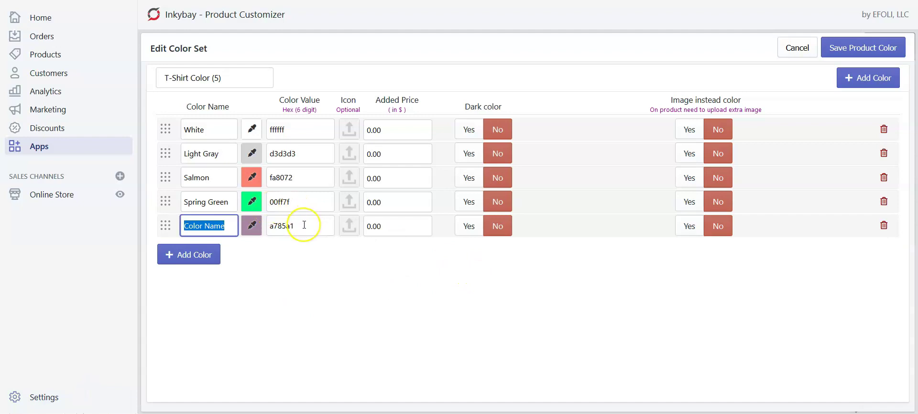
left_click_drag(304, 225, 261, 226)
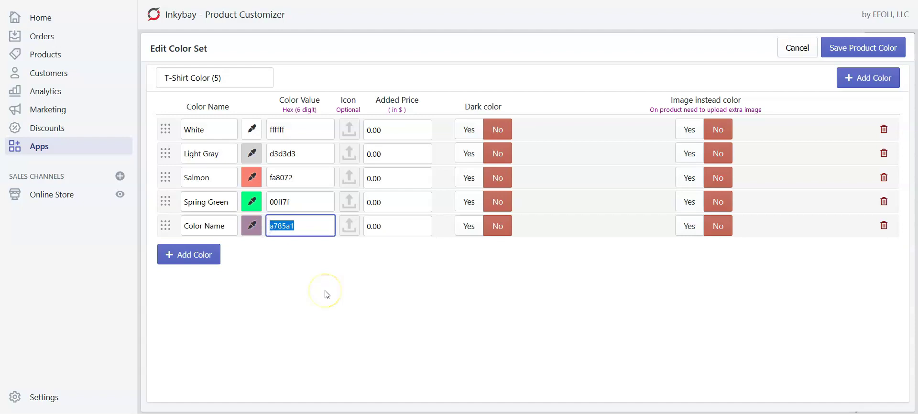
key("ctrl+v")
left_click(308, 272)
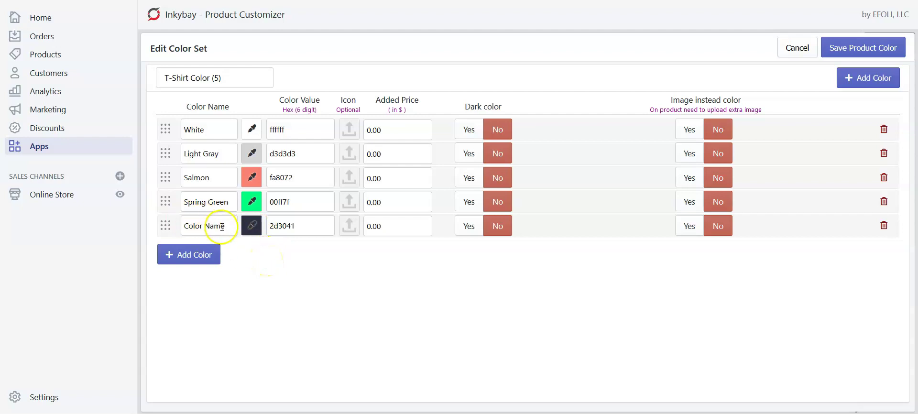
triple_click(205, 225)
type("Navy")
left_click(380, 276)
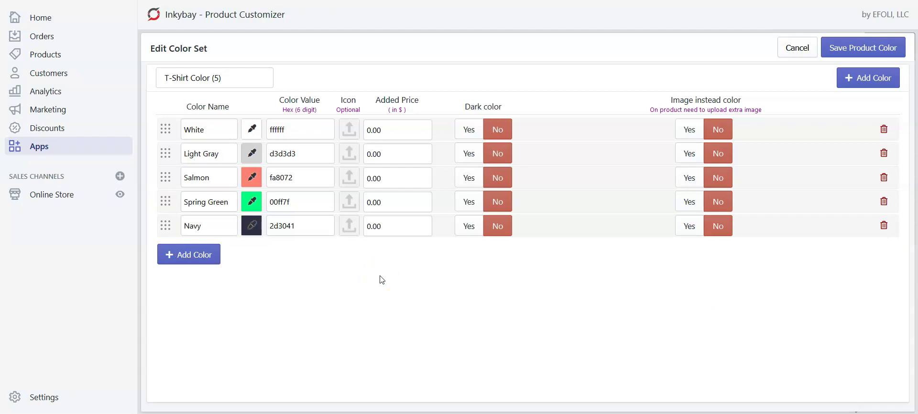
Set the Navy color to use an uploaded image instead of a color
left_click(689, 229)
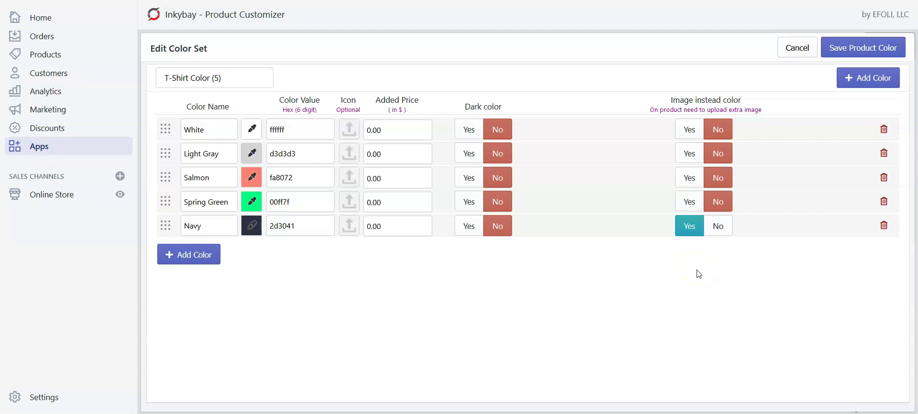
left_click(694, 273)
left_click(595, 283)
Switch to Photoshop and view the white T-shirt with transparent background in White front.jpg
left_click(285, 412)
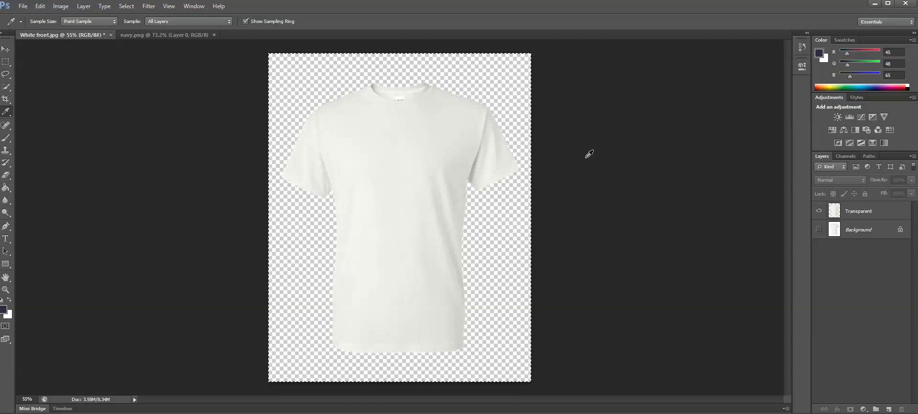
left_click(589, 154)
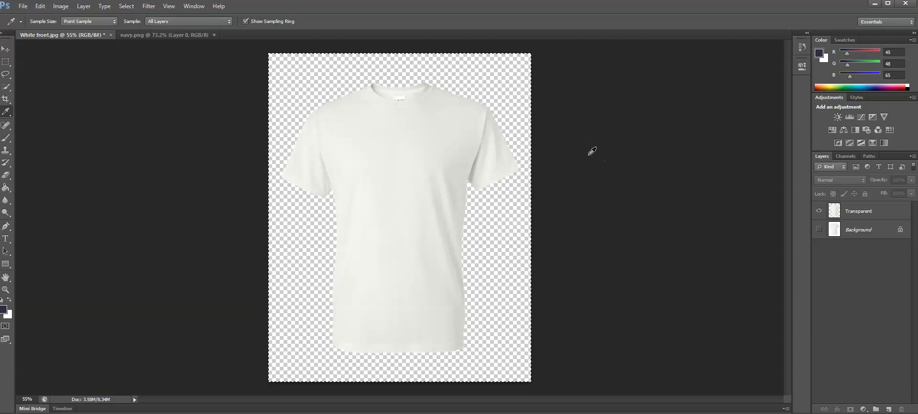
Add a Brightness/Contrast adjustment layer above the white T-shirt with brightness -24 and contrast 100
left_click(837, 117)
left_click(714, 134)
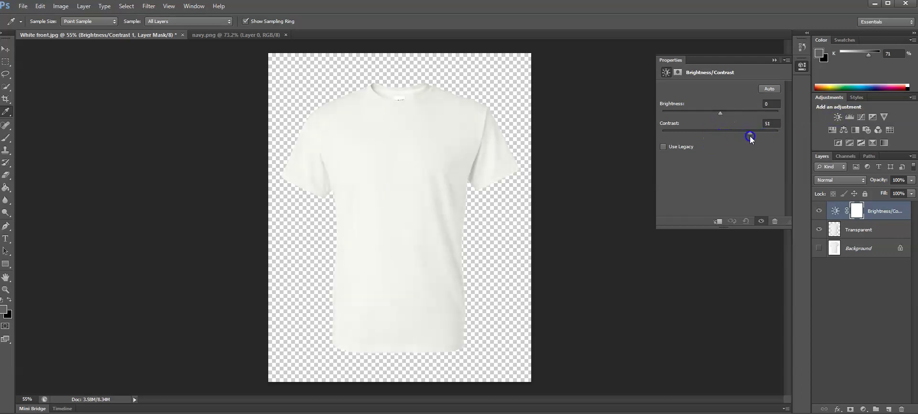
left_click_drag(749, 135, 757, 134)
left_click(720, 113)
left_click_drag(721, 115, 710, 116)
left_click(741, 125)
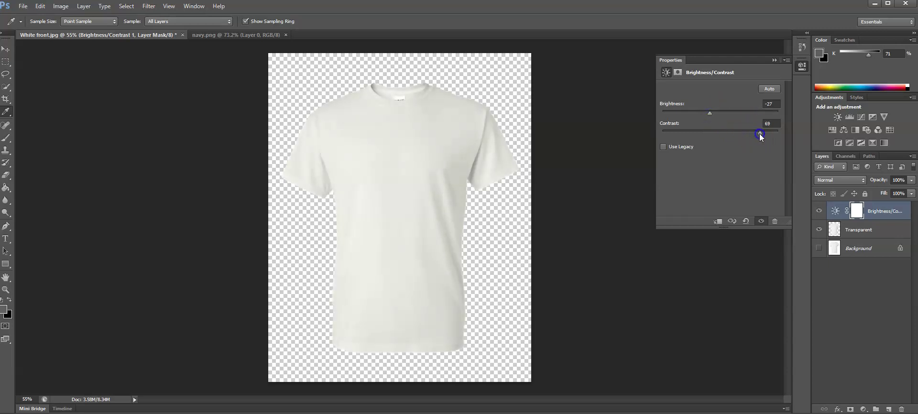
left_click_drag(776, 137, 779, 135)
left_click(714, 114)
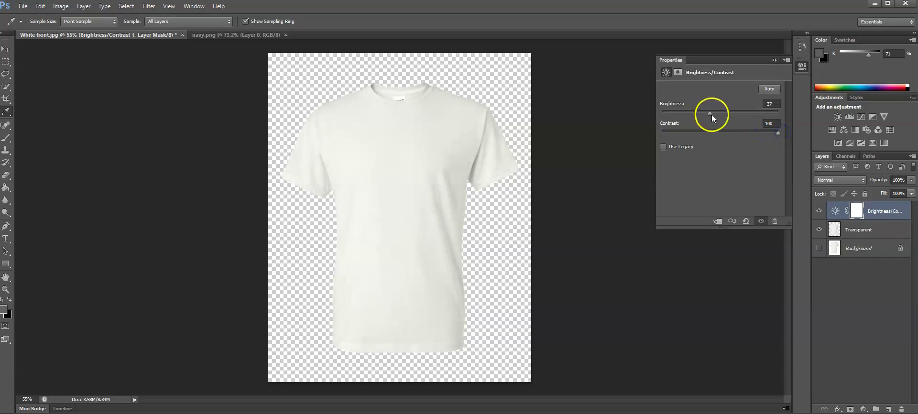
left_click_drag(712, 115, 711, 116)
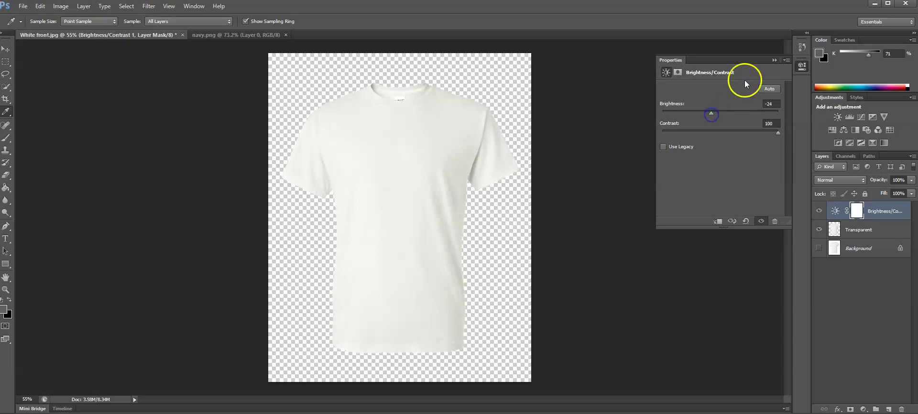
left_click(774, 61)
left_click(652, 65)
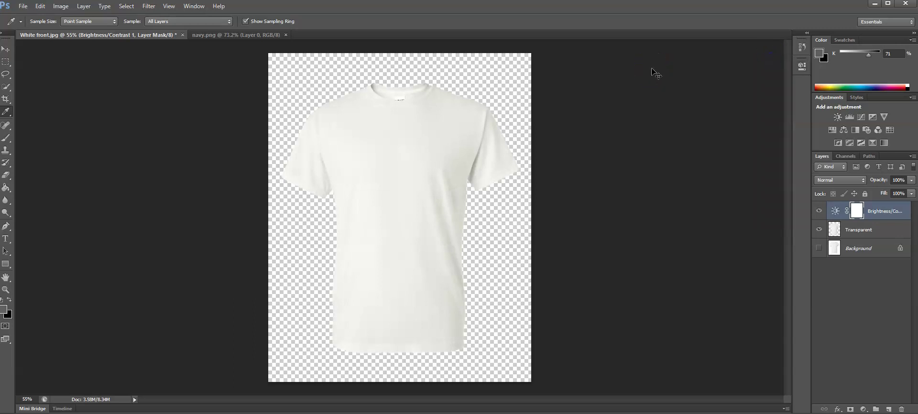
Export the white T-shirt for web as a transparent PNG-24 named White-front-png-main in the latest product design folder
key("ctrl+alt+shift+s")
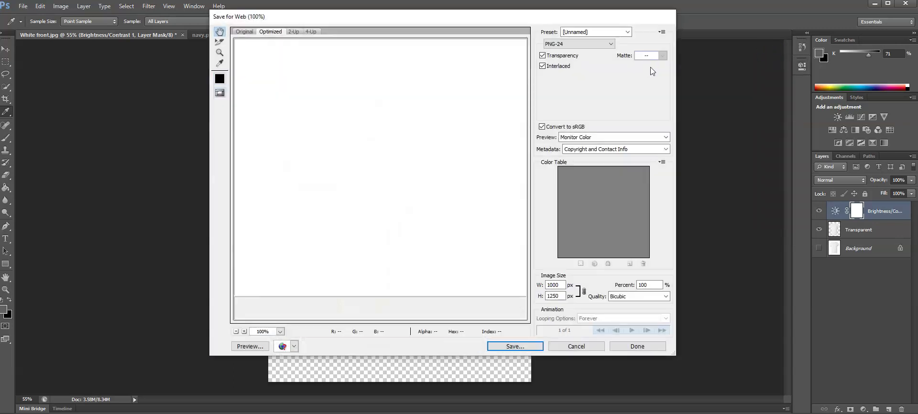
left_click(531, 346)
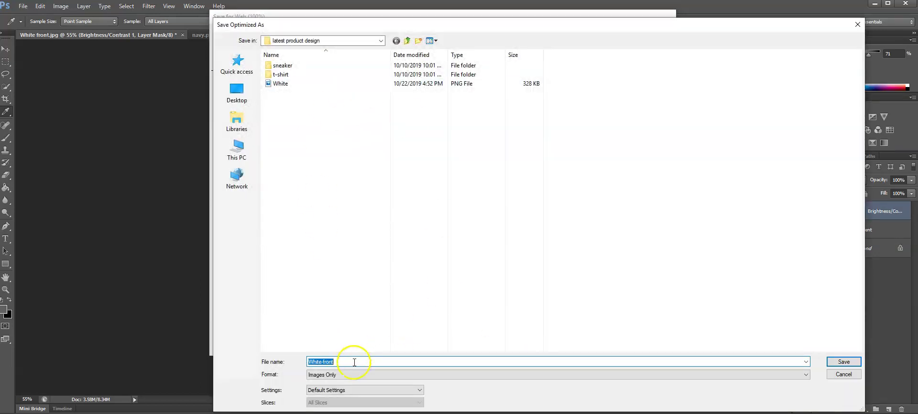
left_click(352, 360)
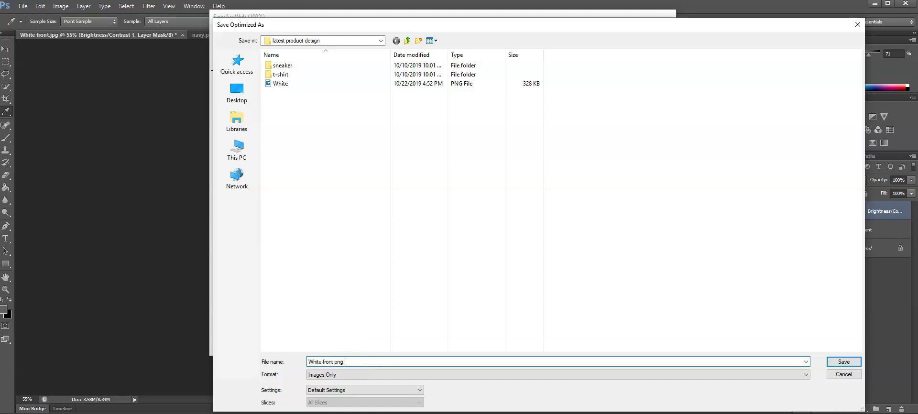
key("Return")
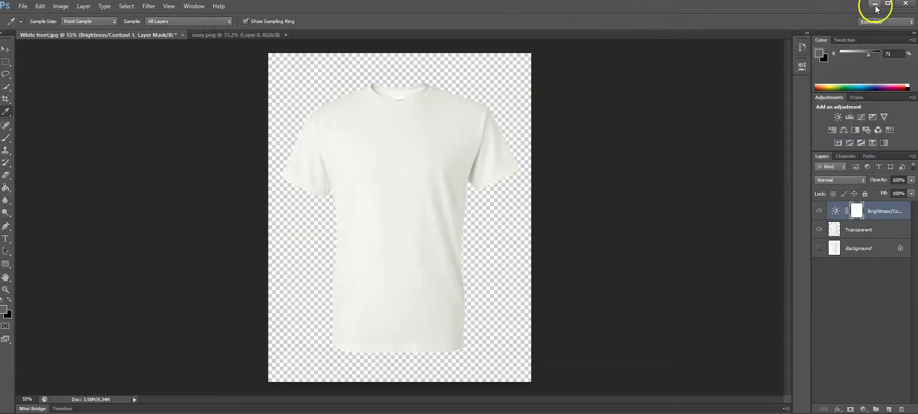
Switch back to Inkybay and save the T-Shirt Color (5) product color set
left_click(874, 4)
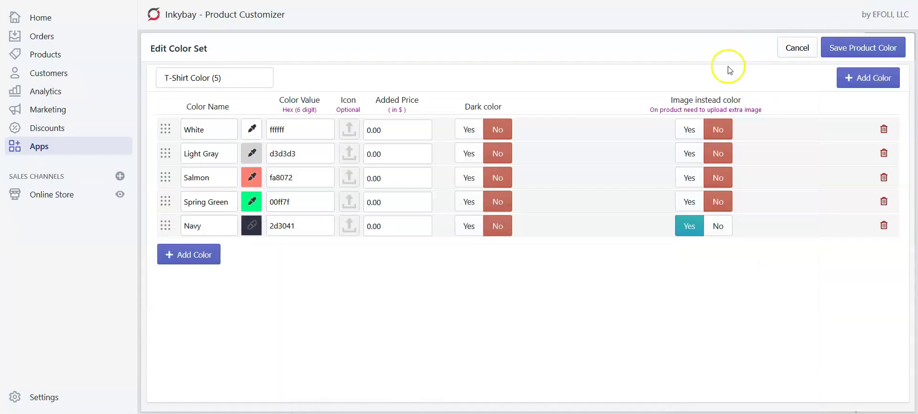
left_click(853, 48)
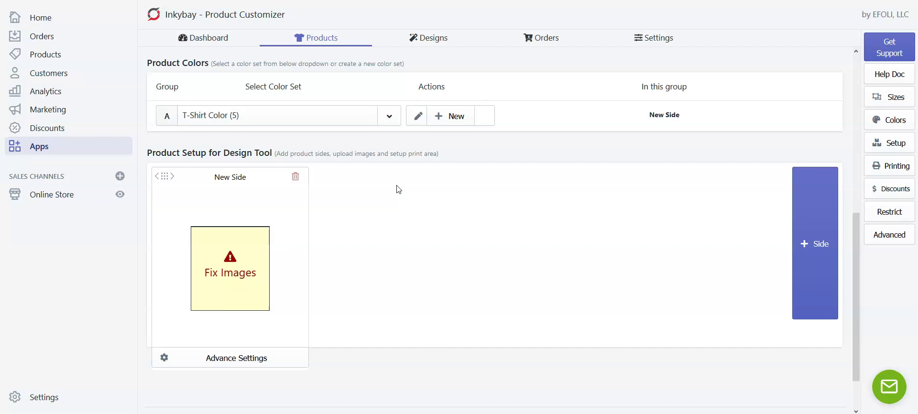
Open the image setup of the product's New Side and upload White-front-png-main as its Grayscale image
left_click(228, 266)
left_click(227, 266)
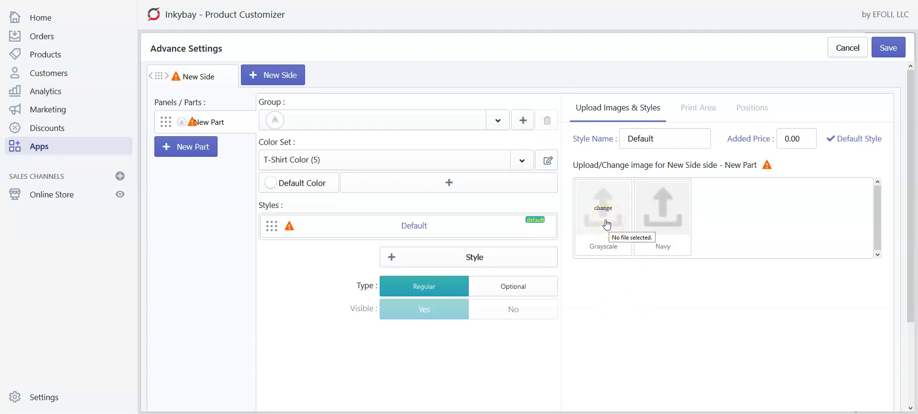
left_click(671, 217)
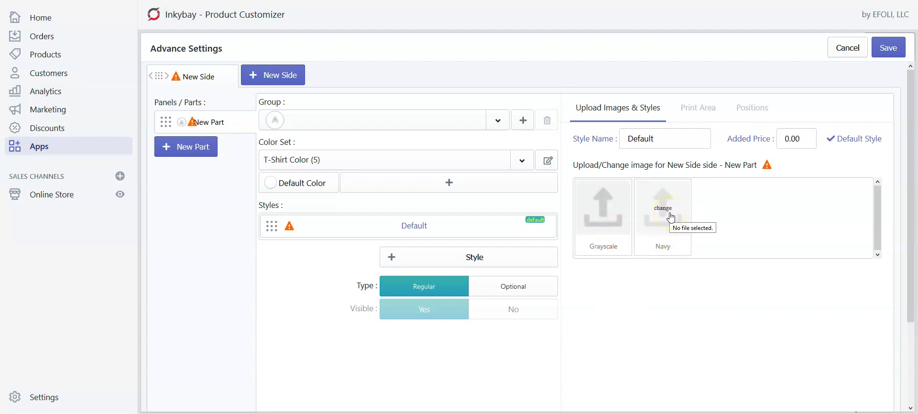
left_click(603, 209)
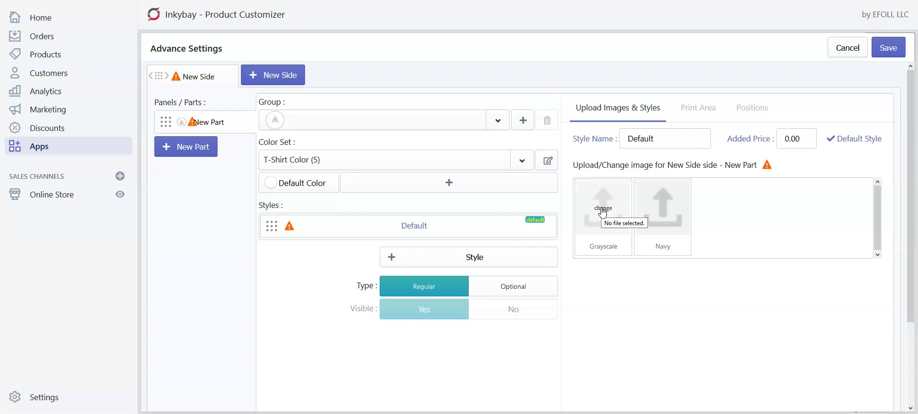
left_click(602, 210)
left_click(602, 210)
double_click(422, 79)
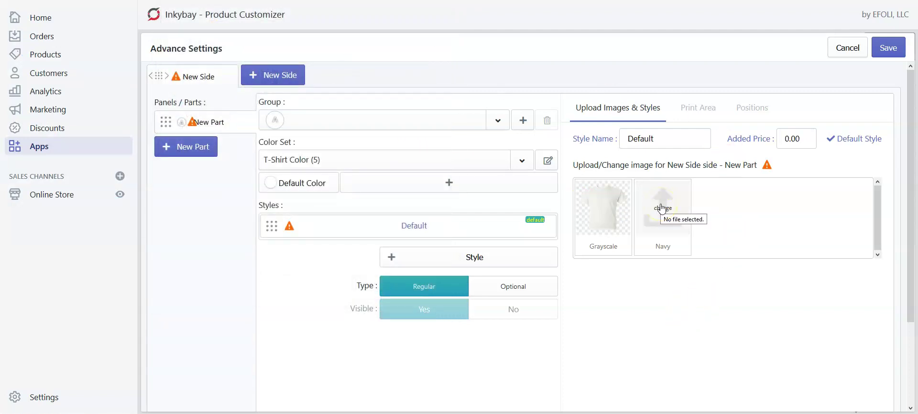
Upload the navy shirt image from the t-shirt > Option > Tshirt folder as the New Side's Navy image
left_click(661, 192)
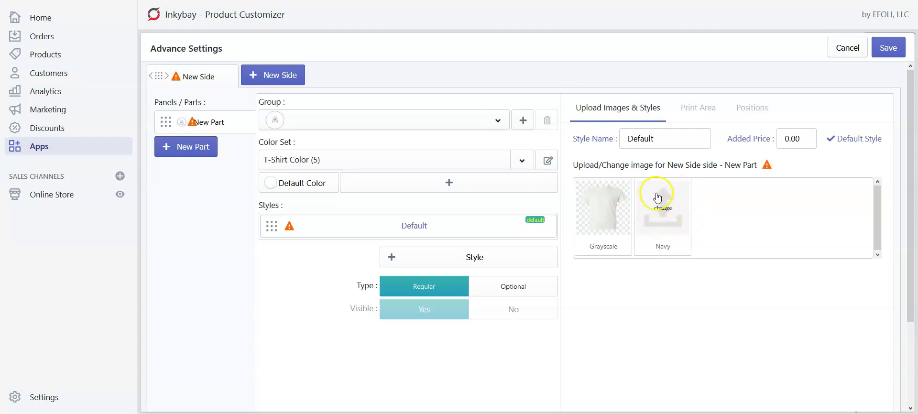
left_click(660, 194)
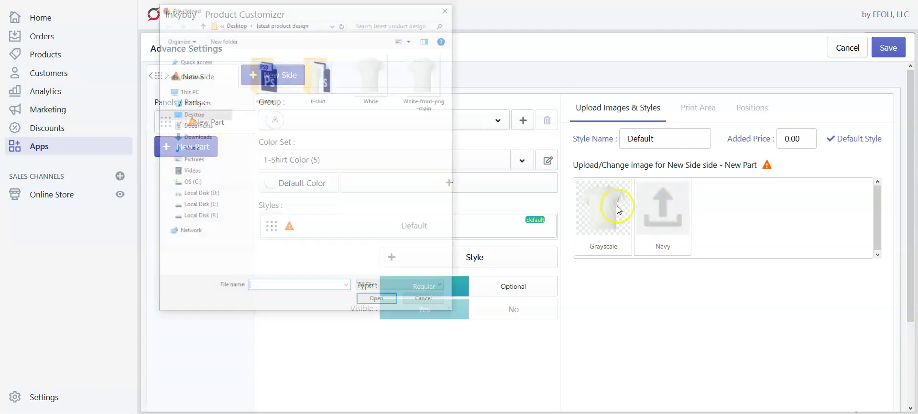
double_click(333, 82)
double_click(335, 82)
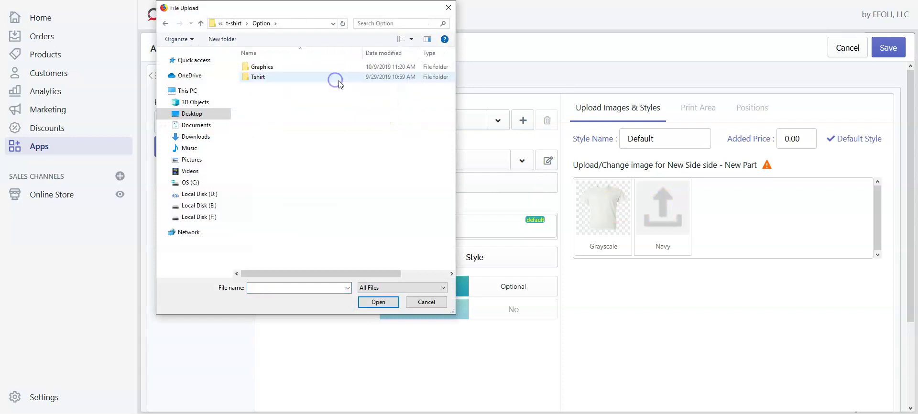
double_click(337, 82)
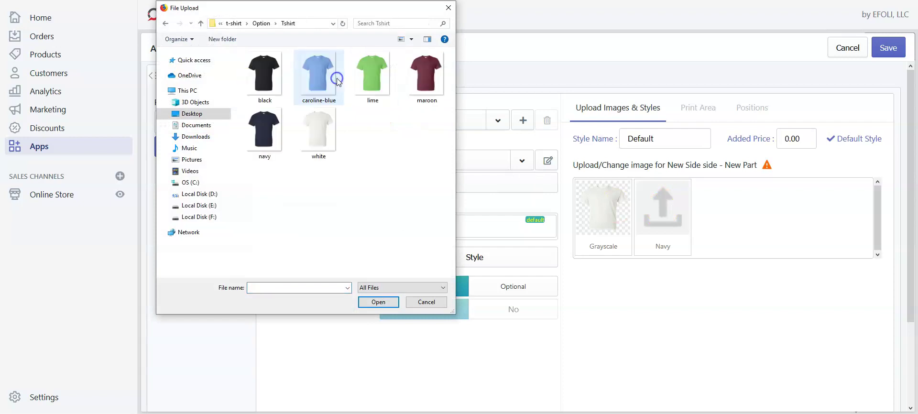
double_click(268, 136)
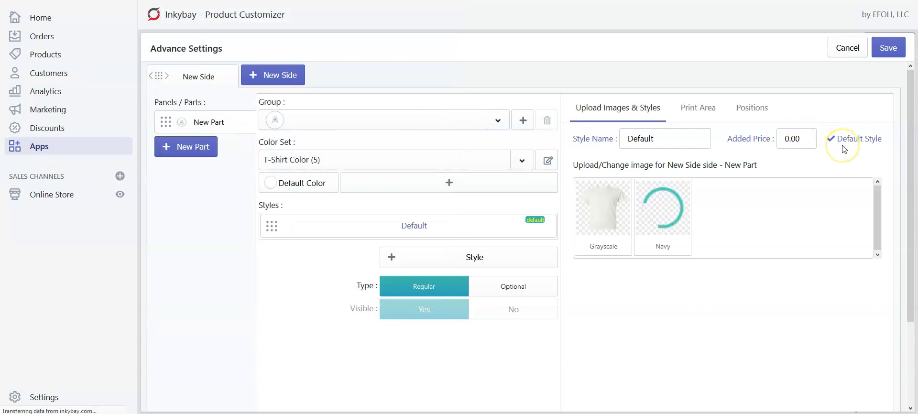
Save the New Side's advance settings and activate the product on the designer
left_click(892, 47)
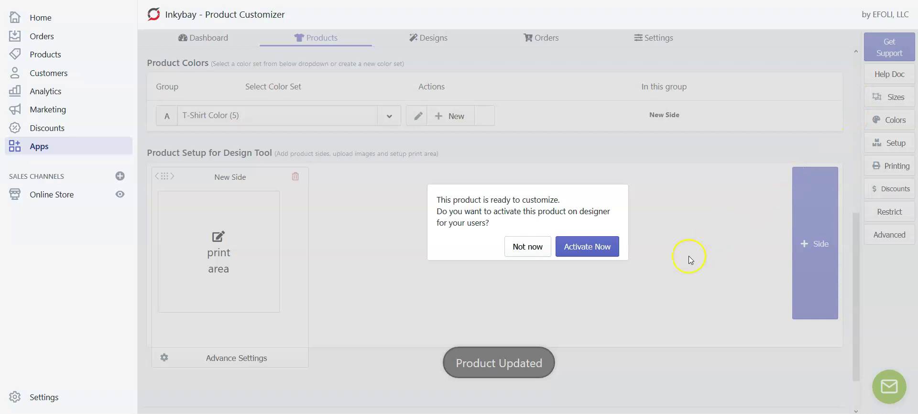
left_click(598, 247)
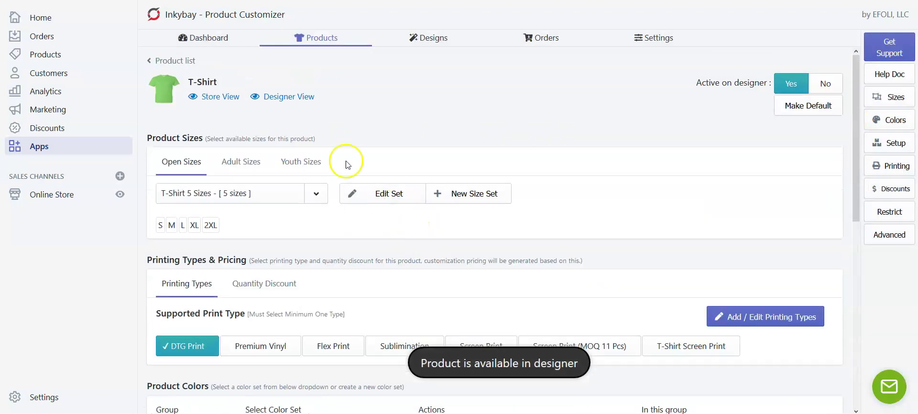
Open the T-Shirt in the designer view and preview it in Salmon, Light Gray and Navy
left_click(289, 97)
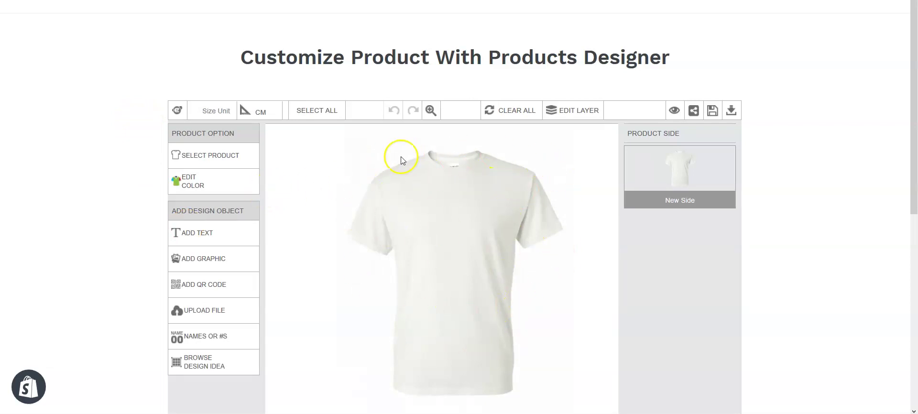
left_click(219, 185)
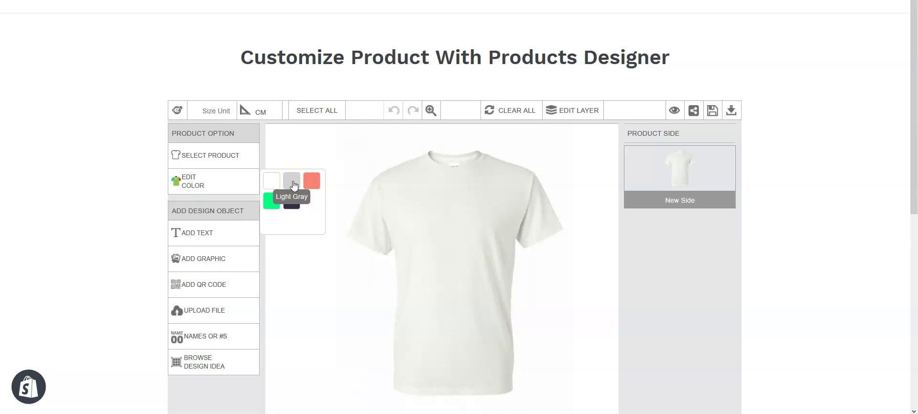
left_click(312, 182)
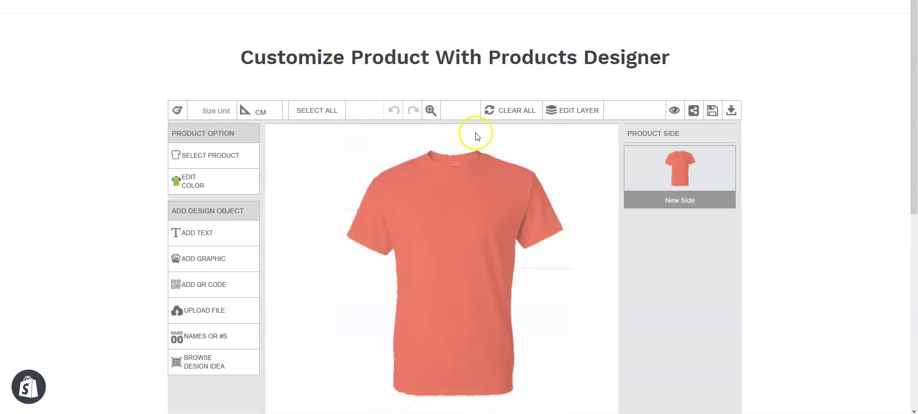
left_click(205, 184)
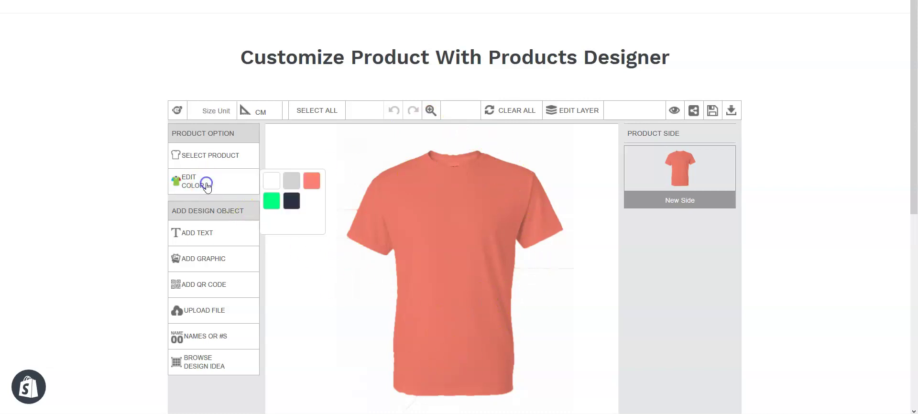
left_click(292, 182)
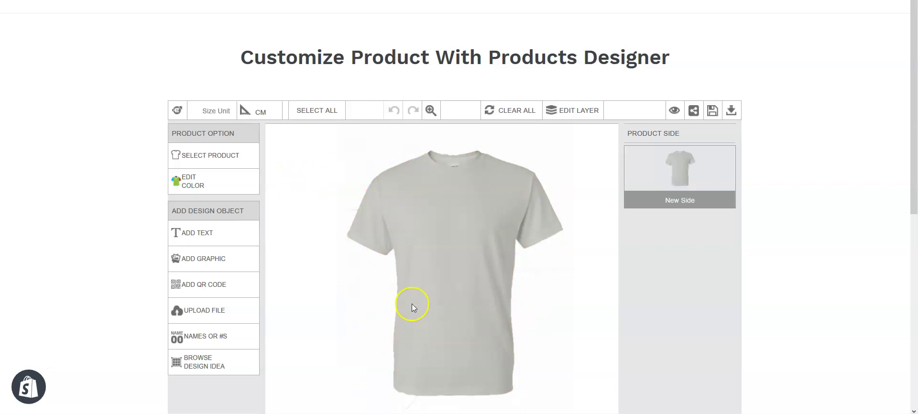
left_click(220, 188)
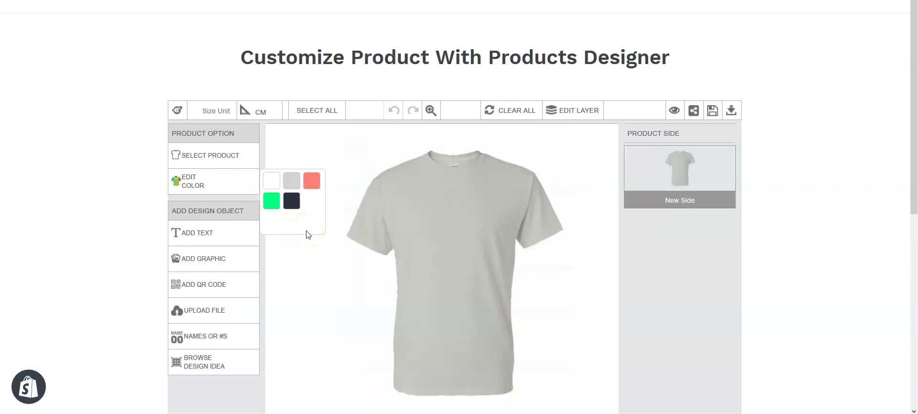
left_click(293, 203)
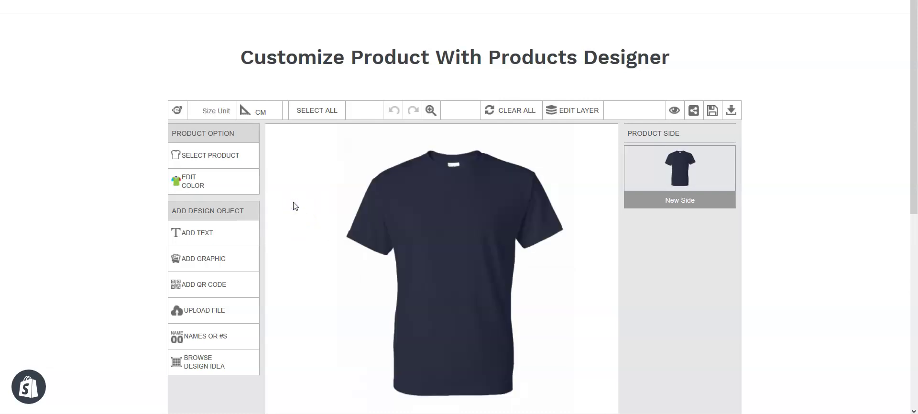